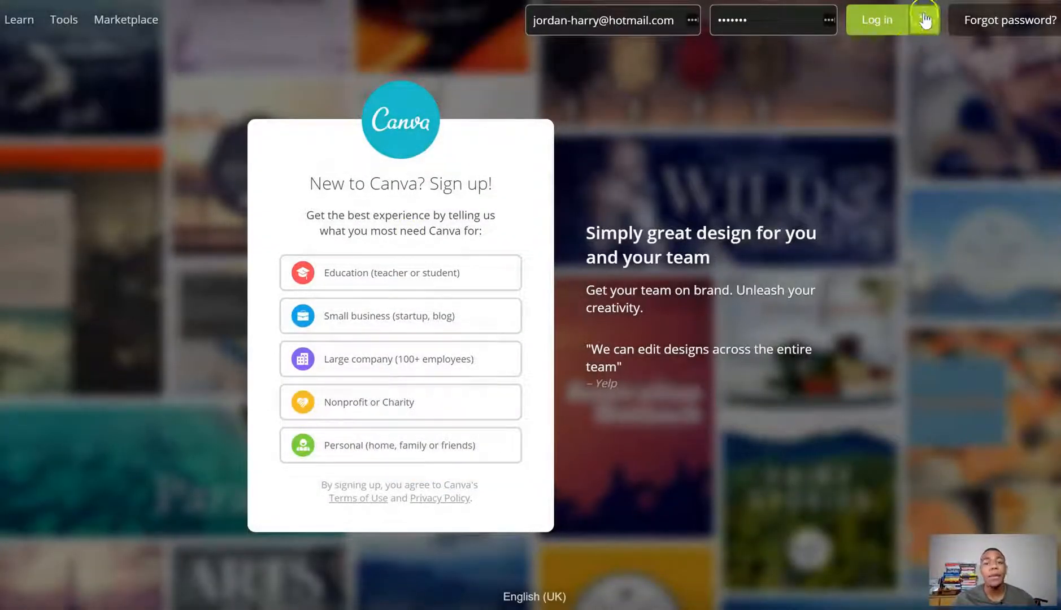
Log in to the account using Facebook.
click(926, 20)
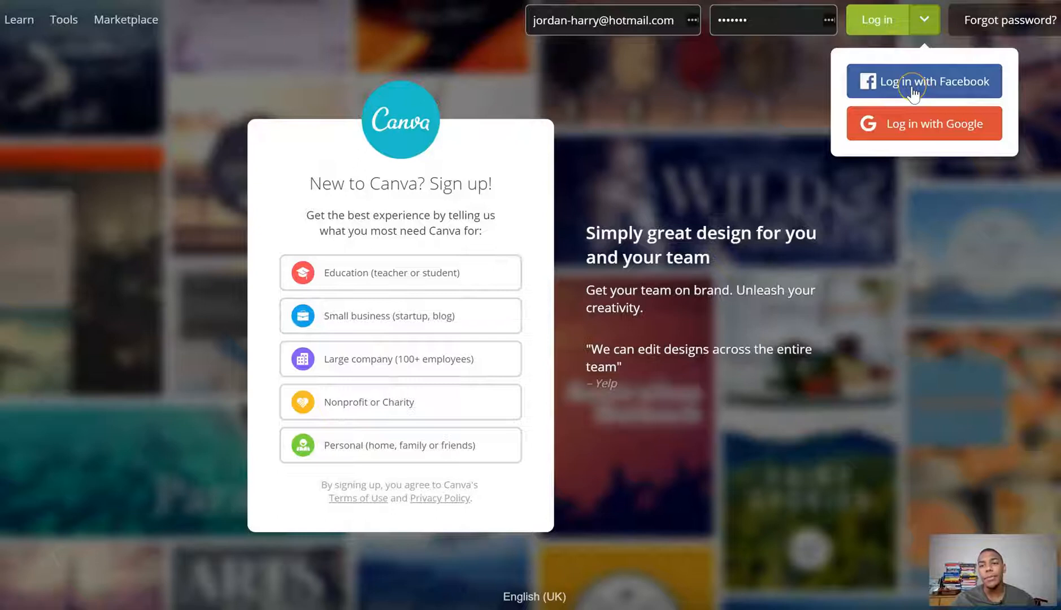
click(912, 88)
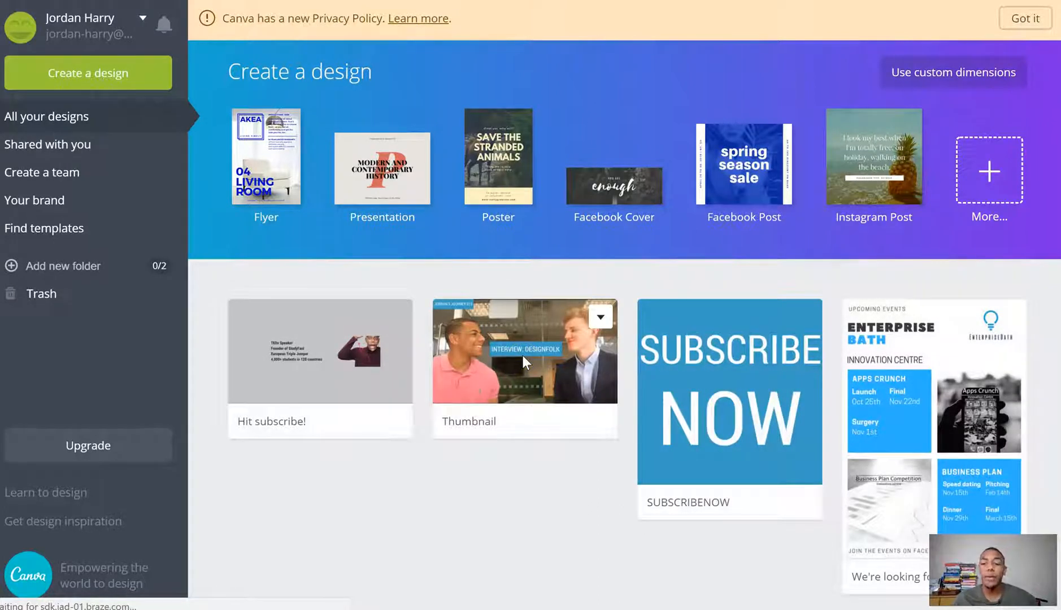
click(364, 374)
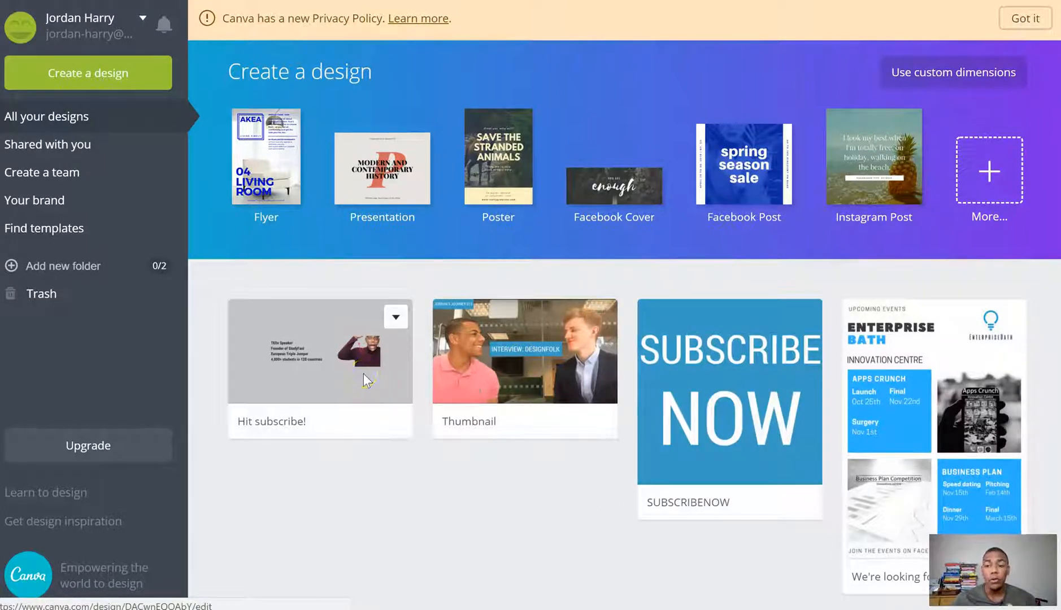
click(444, 387)
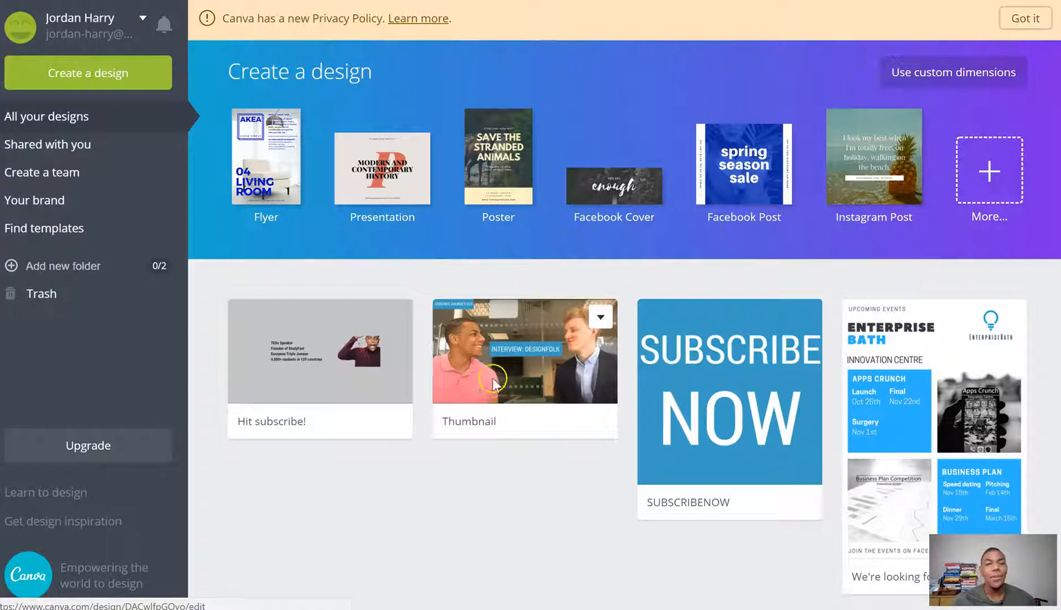
click(168, 154)
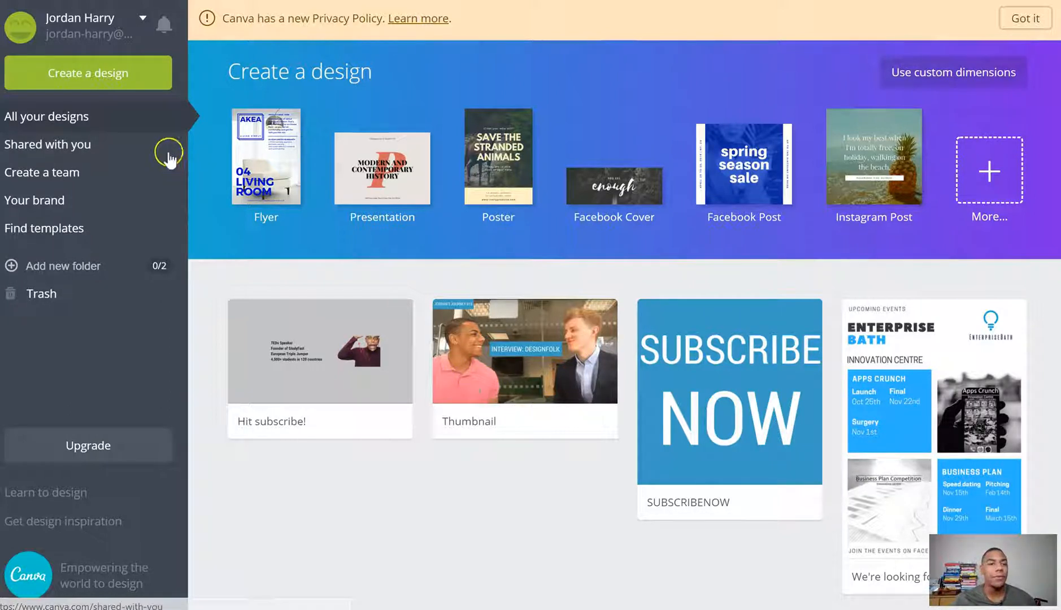
Examine the design types available for a new design, from social media posts and documents to headers and events.
click(115, 82)
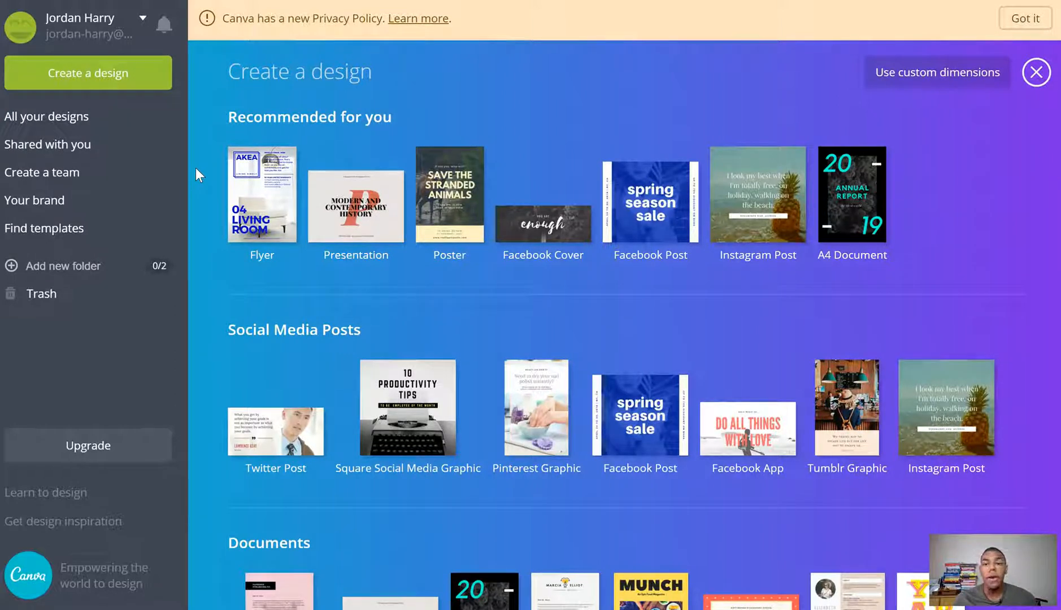
scroll(624, 305, down, 1)
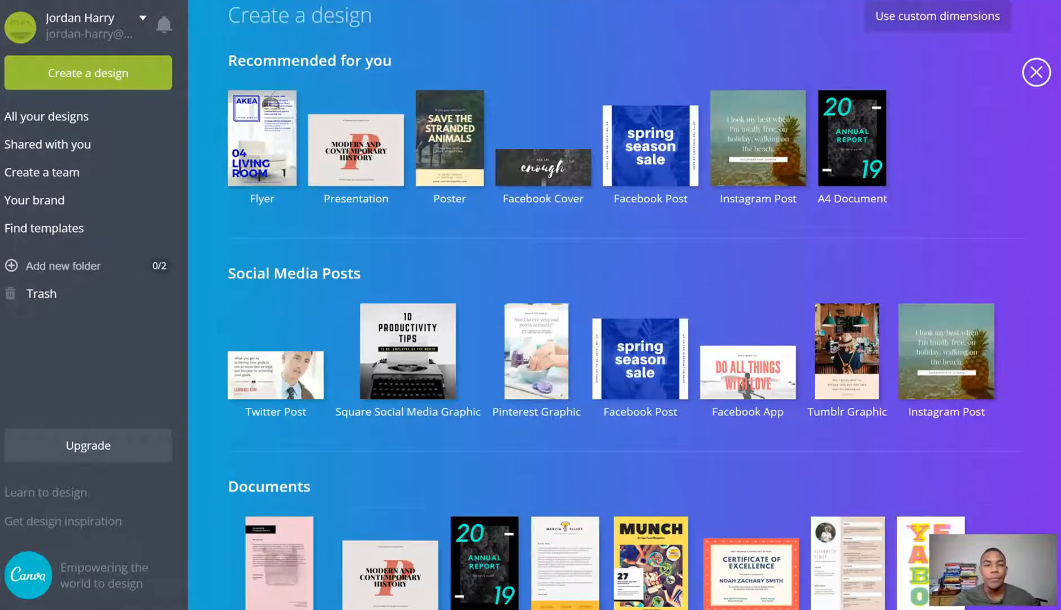
scroll(625, 305, down, 12)
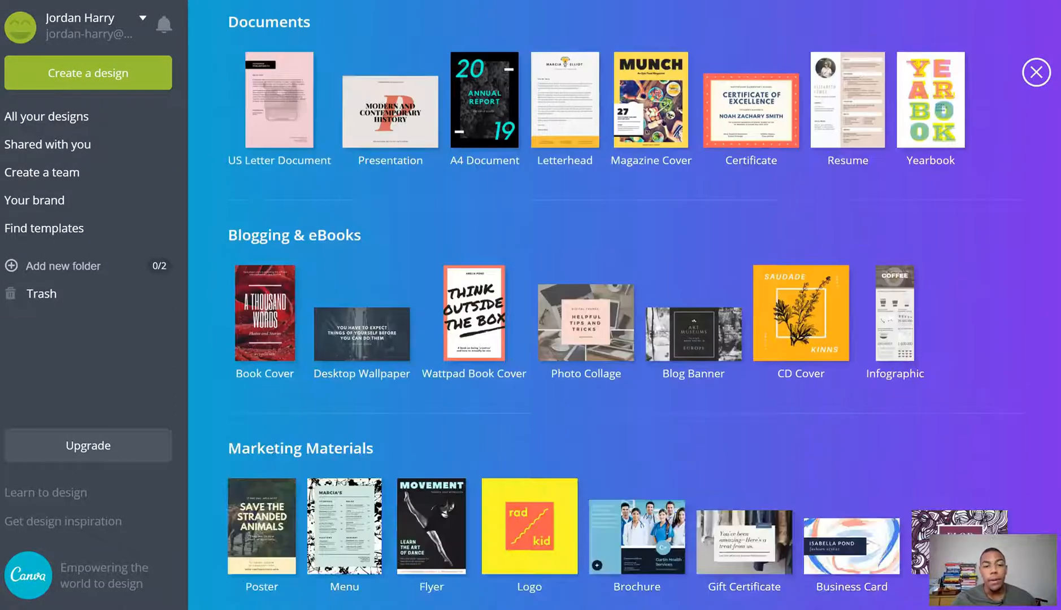
scroll(624, 305, down, 5)
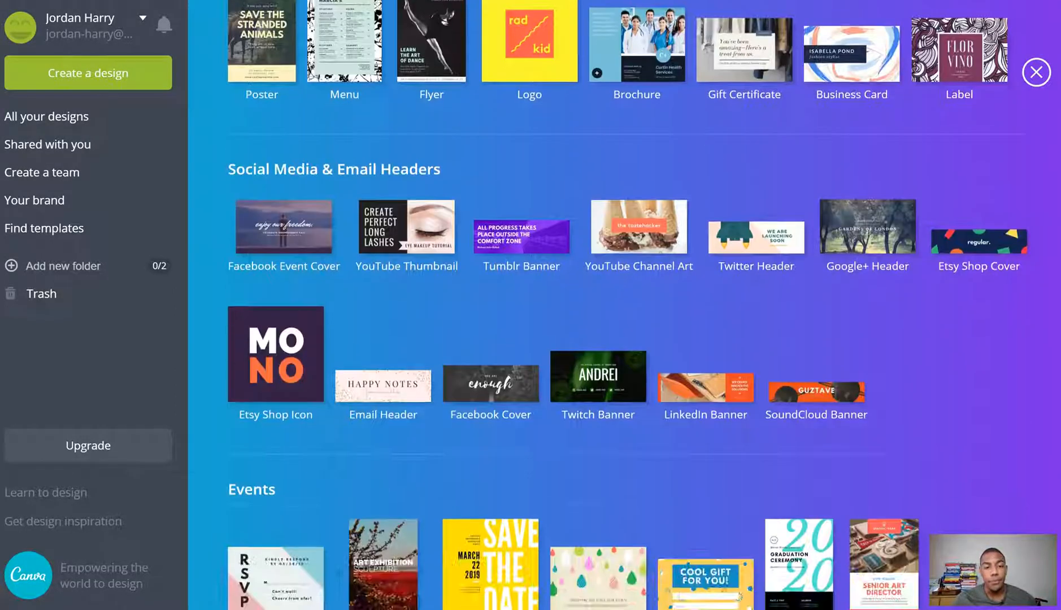
scroll(624, 305, up, 18)
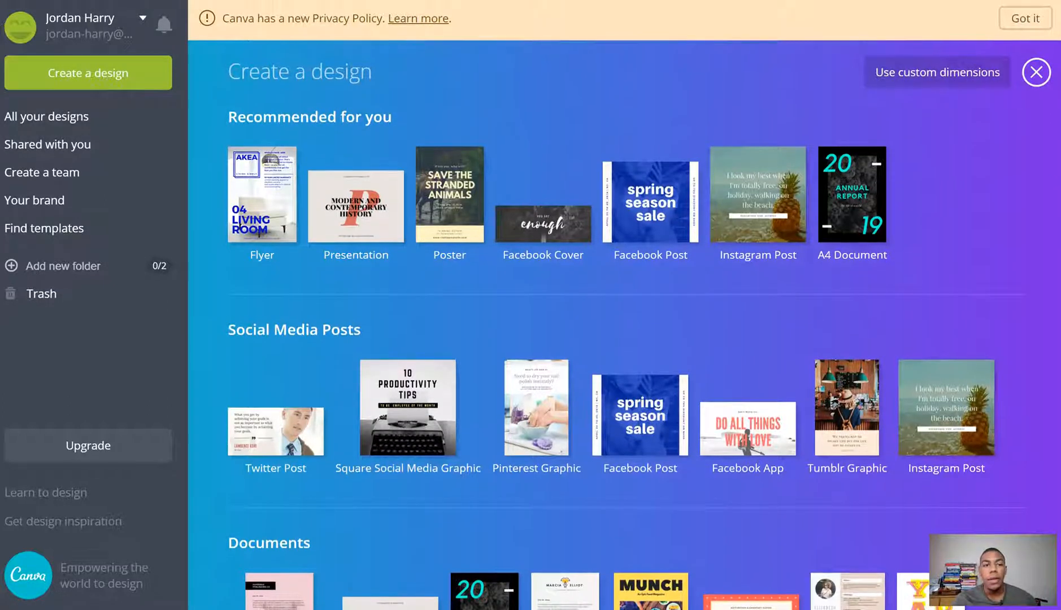
scroll(624, 305, down, 4)
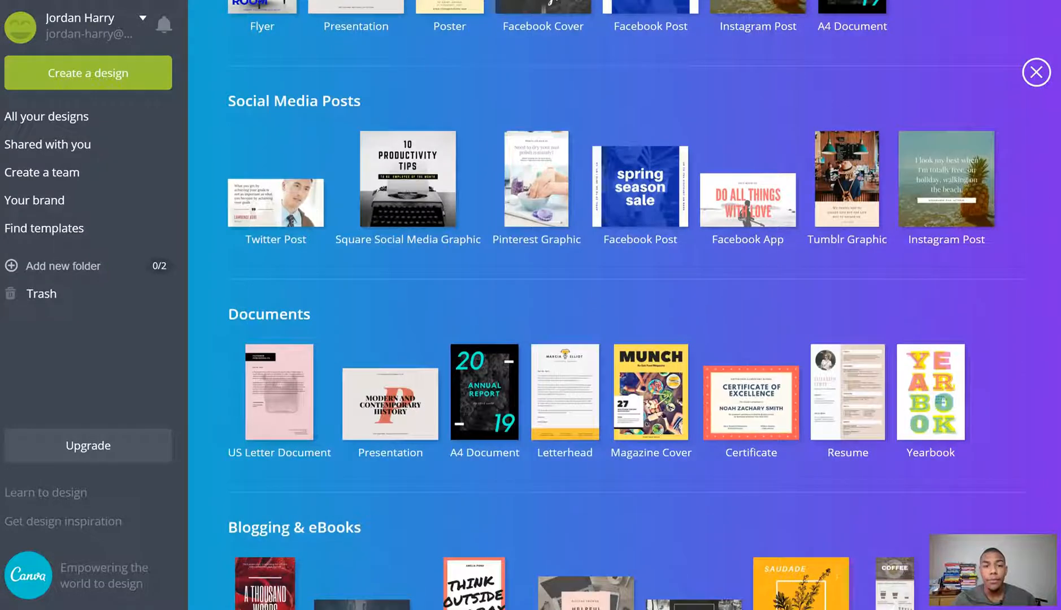
scroll(1050, 362, down, 15)
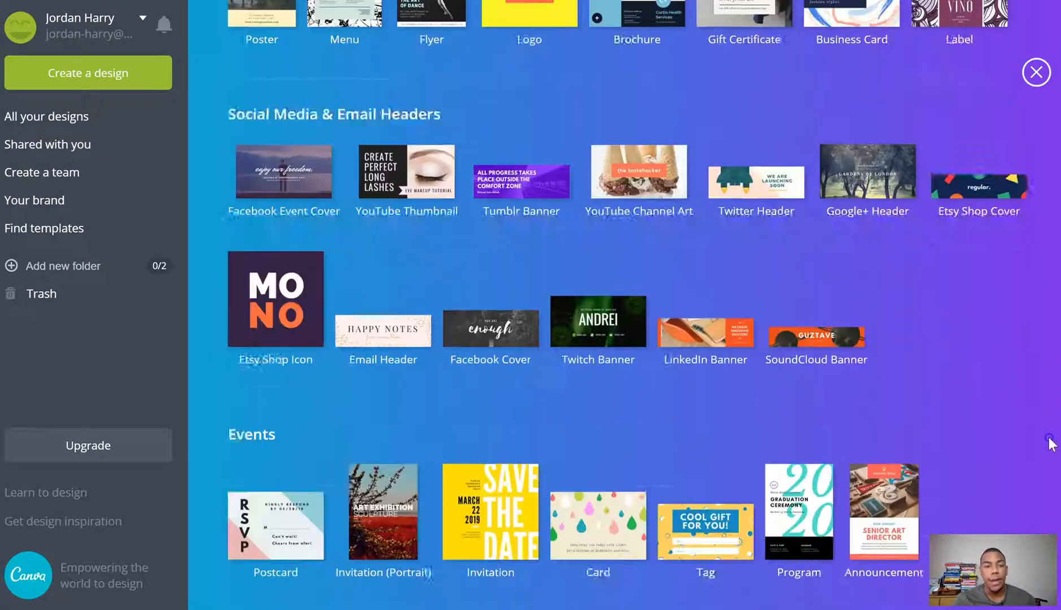
scroll(1049, 444, down, 5)
scroll(1055, 515, up, 20)
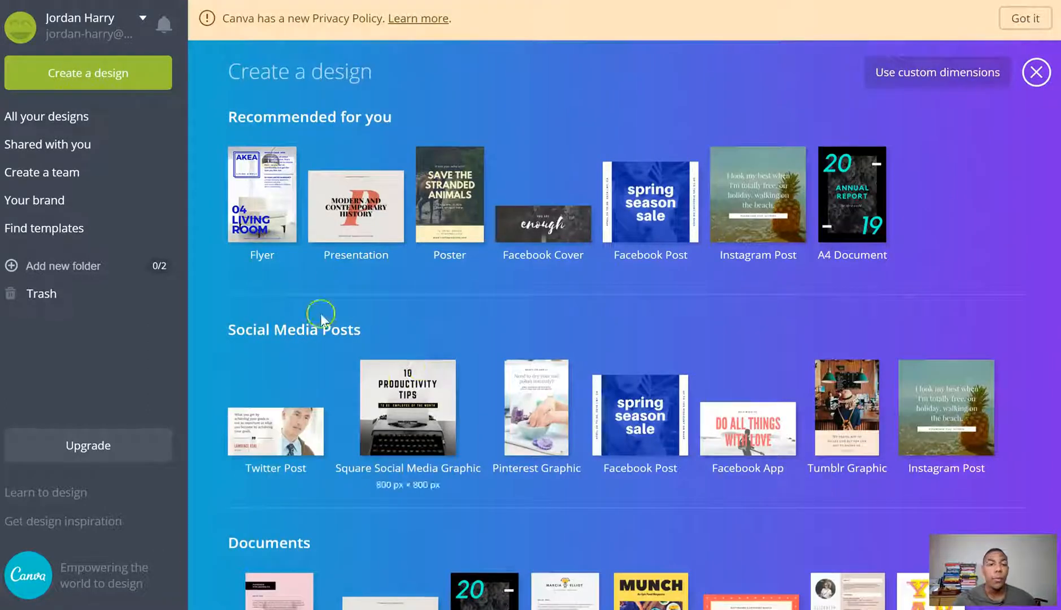
Open the existing Thumbnail design and replace its page content with the "Create Perfect Long Lashes" layout.
click(81, 119)
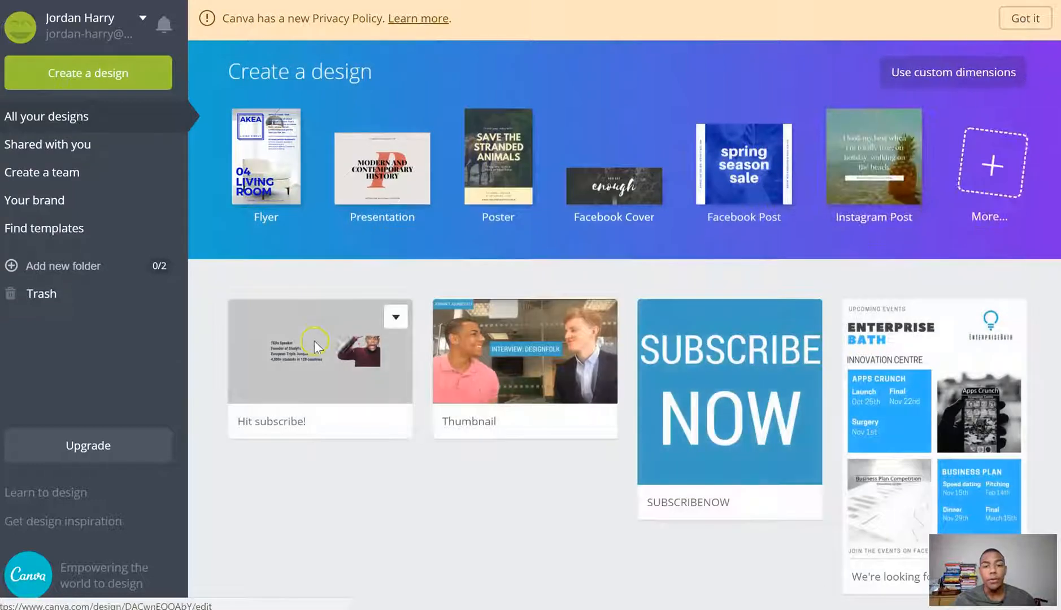
click(507, 373)
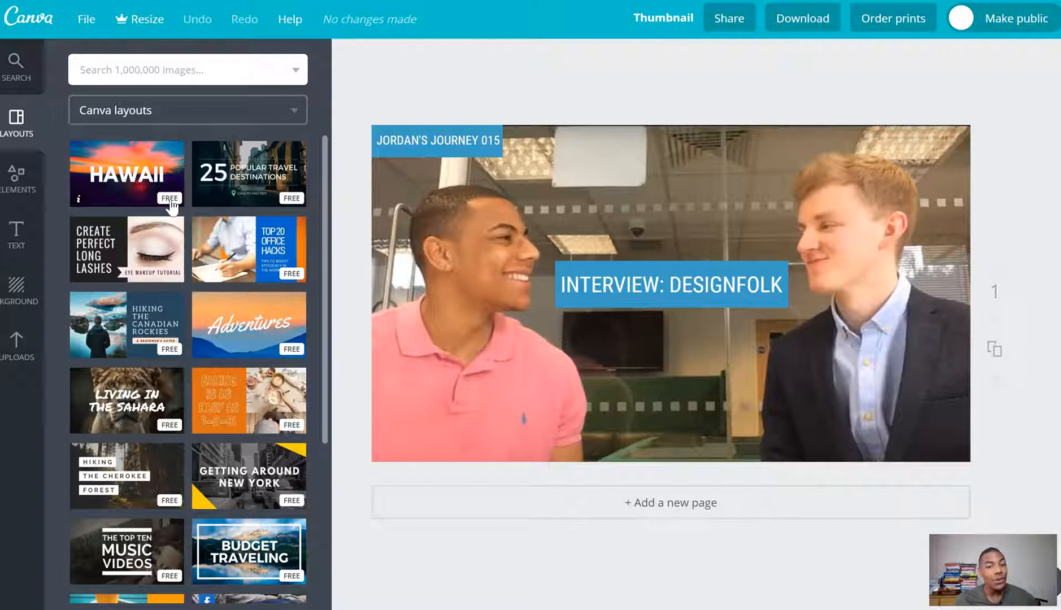
click(122, 218)
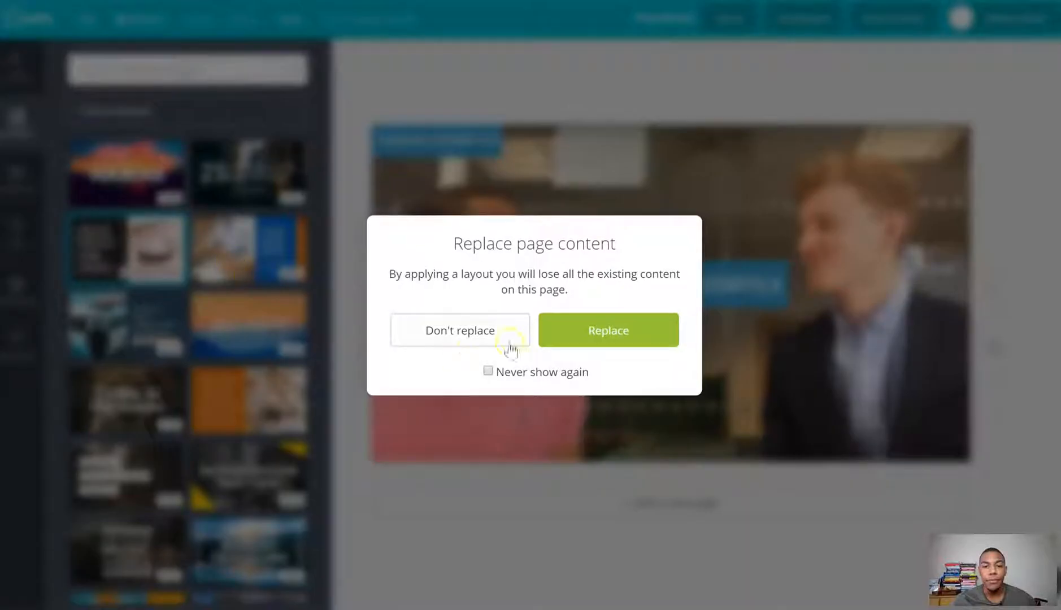
click(599, 330)
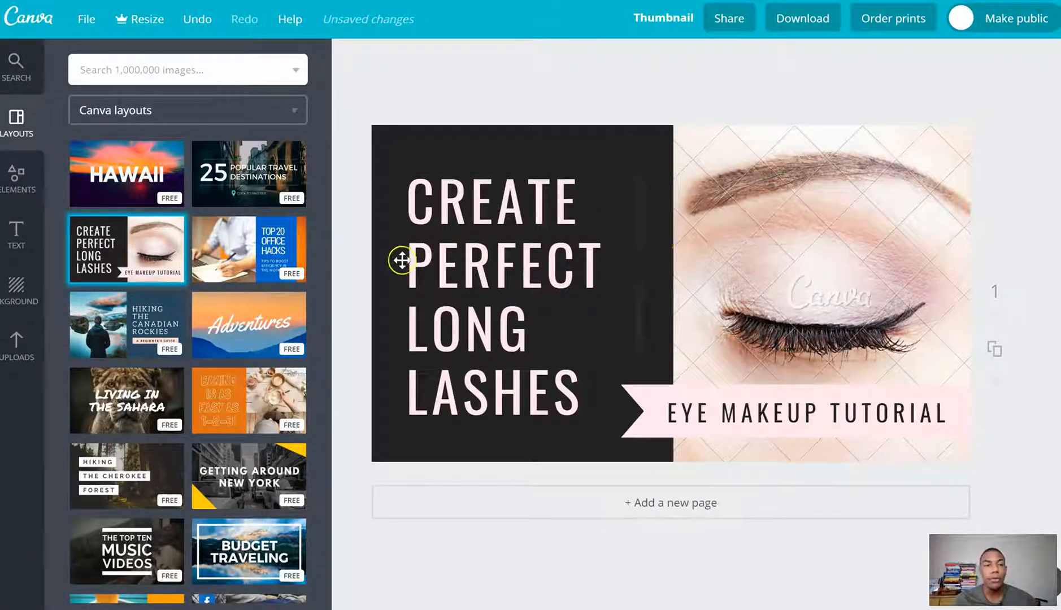
Replace the eye picture in the layout with the bear image from the free photos.
click(30, 182)
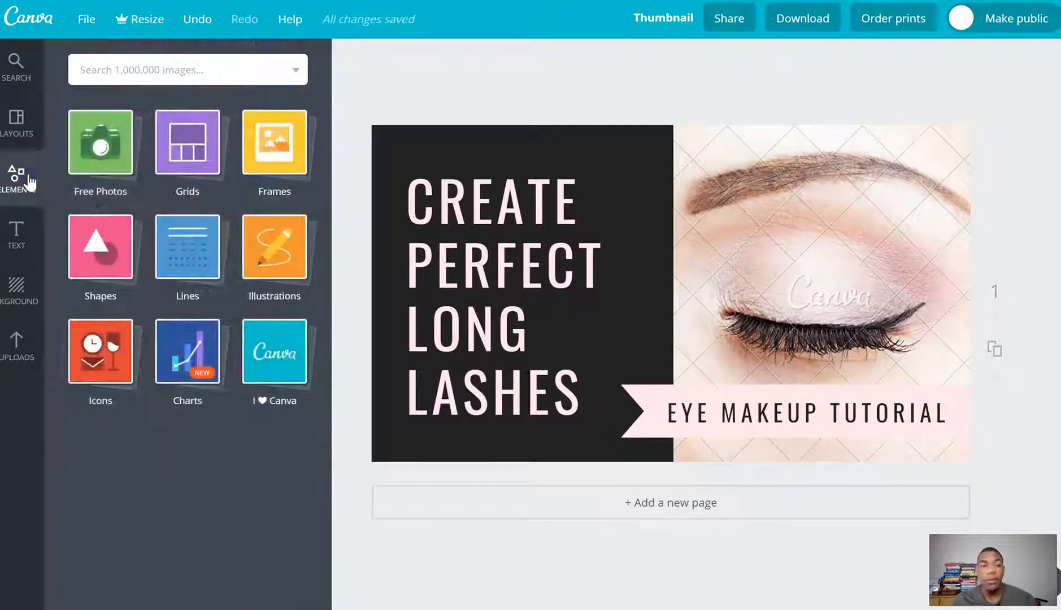
click(121, 158)
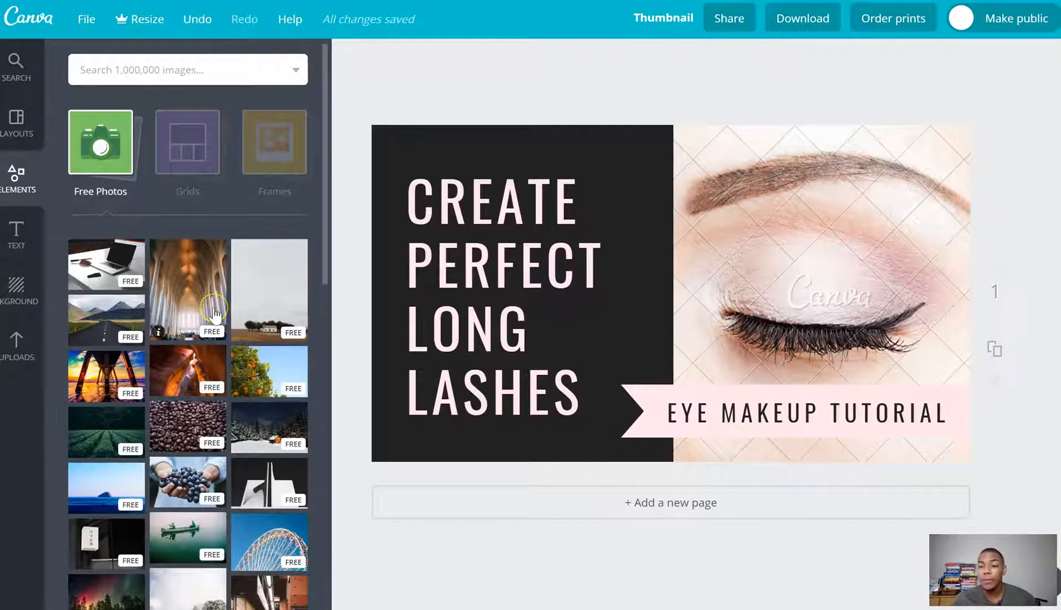
scroll(185, 302, down, 7)
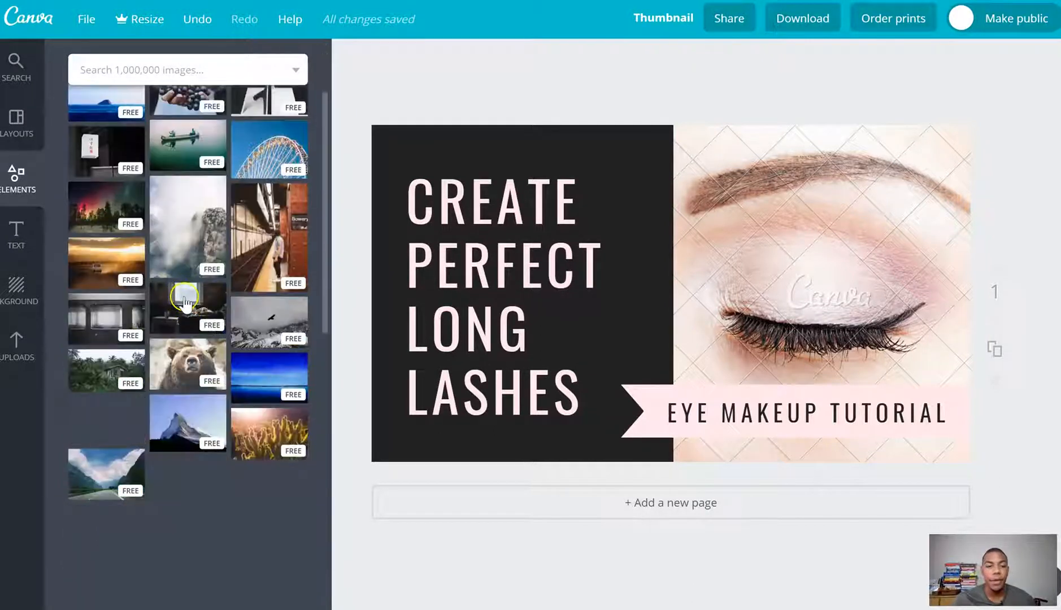
drag(188, 357, 837, 247)
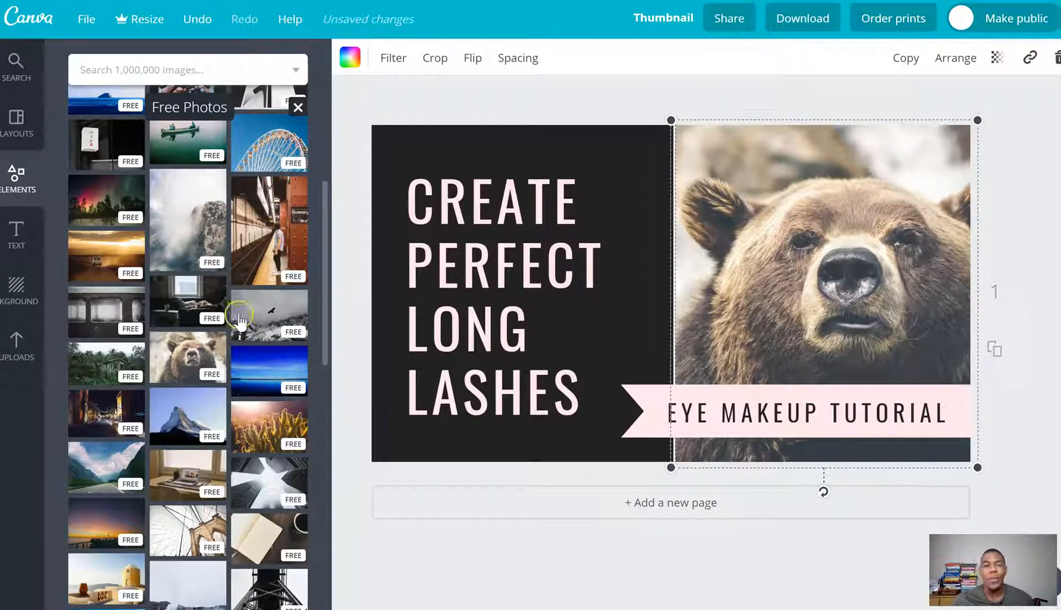
scroll(89, 173, up, 7)
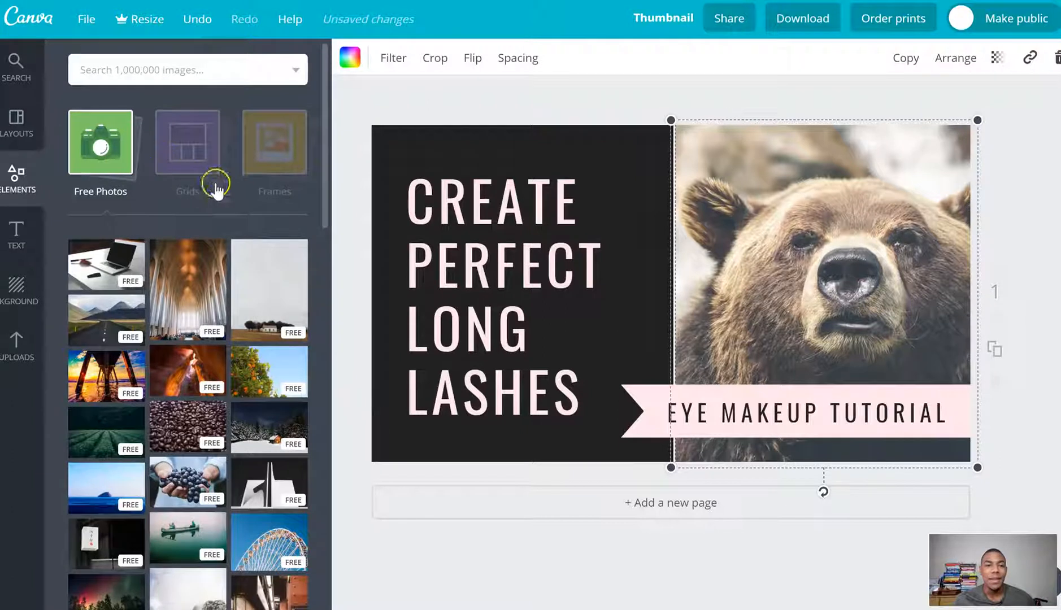
Fill the layout's picture frame with the uploaded Trello logo.
click(18, 343)
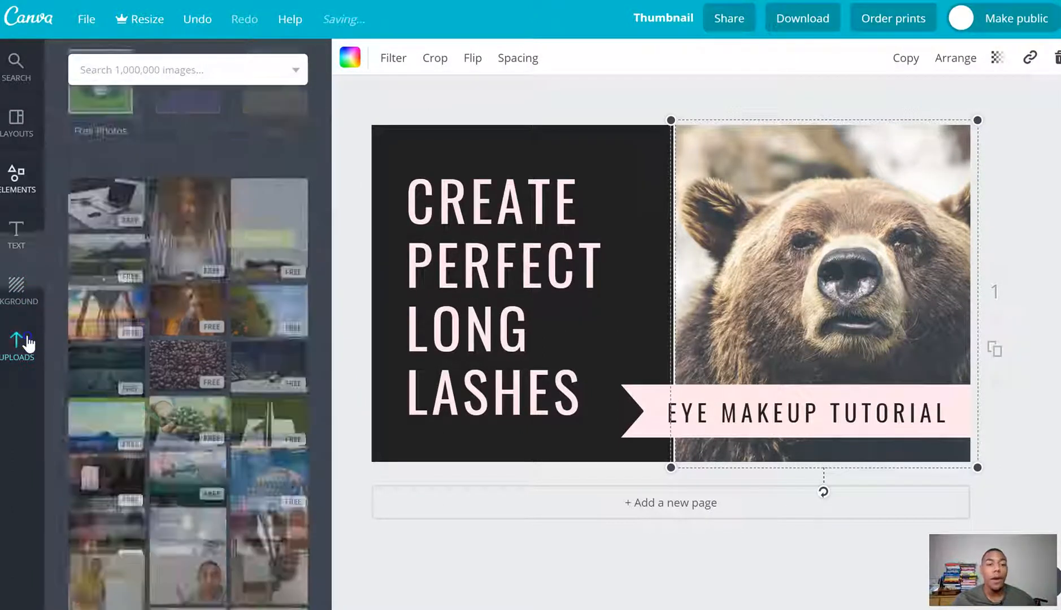
click(168, 298)
click(171, 62)
click(355, 253)
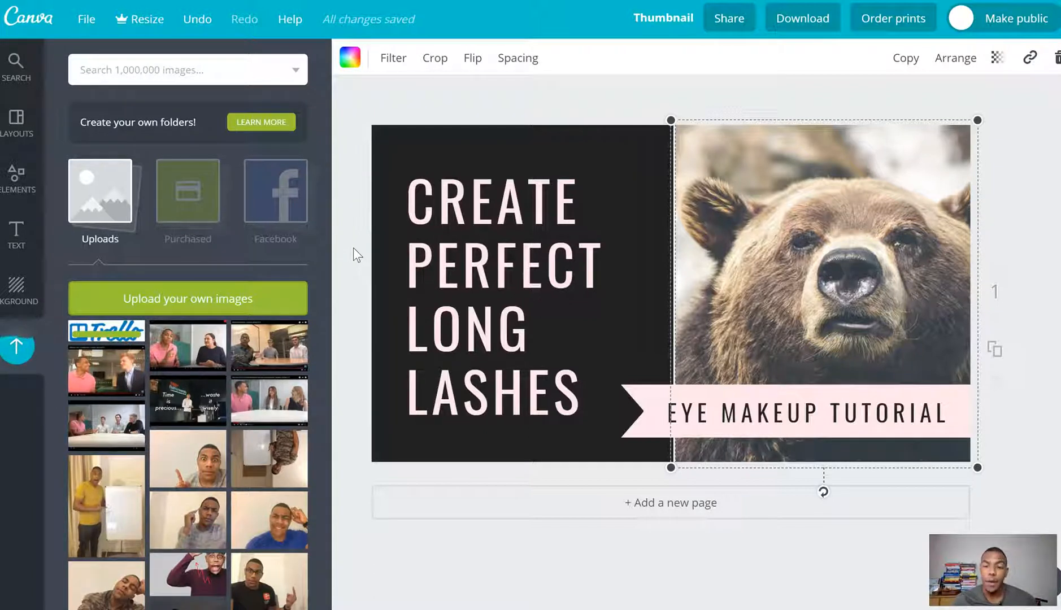
drag(120, 347, 787, 312)
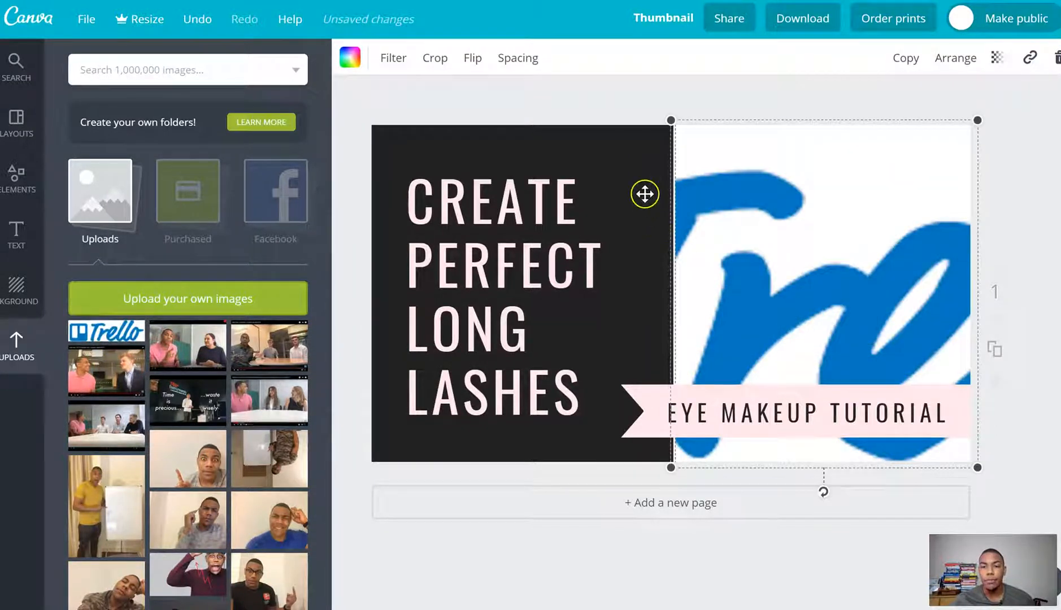
Delete the Trello image from the picture frame and move the frame and black background blocks away toward the page's lower-left corner.
click(645, 194)
drag(661, 194, 501, 222)
drag(857, 185, 689, 217)
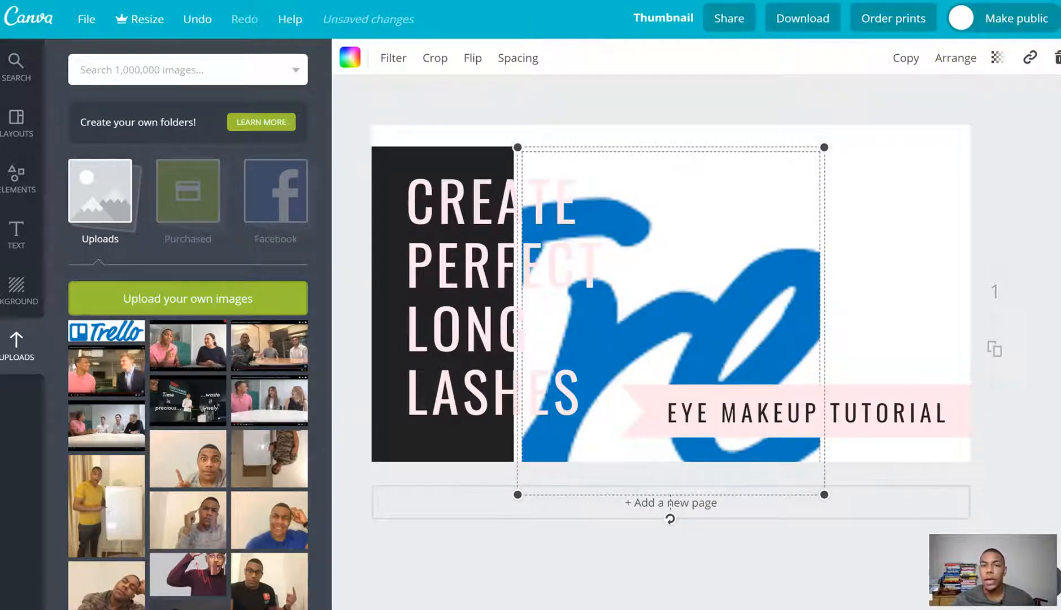
click(1055, 63)
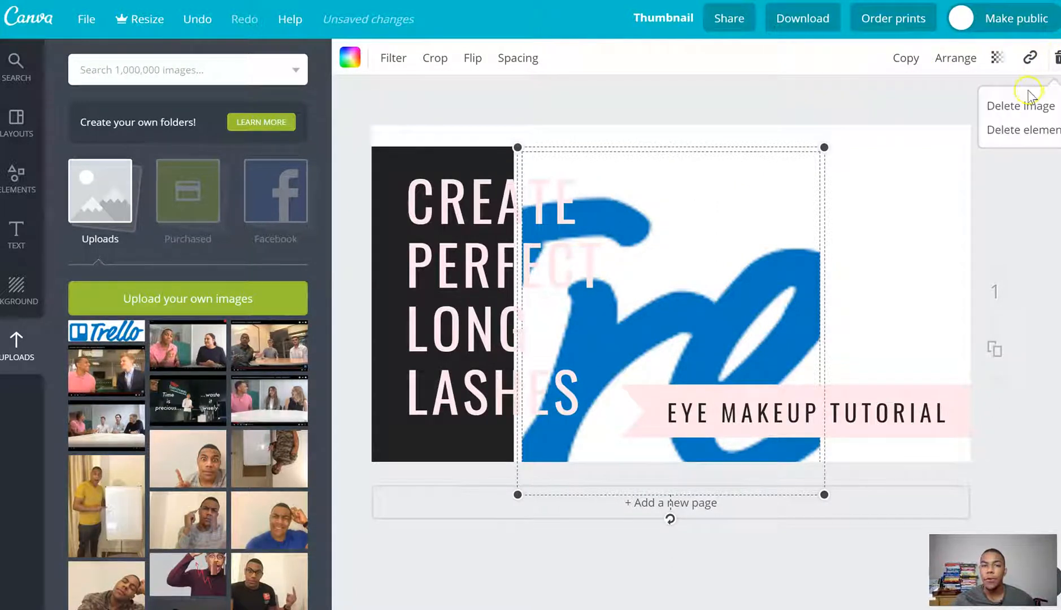
click(1017, 105)
drag(764, 184, 396, 486)
drag(388, 200, 328, 529)
Add the uploaded Trello logo to the page, enlarge it and place it in the upper-left corner.
drag(109, 339, 673, 227)
drag(769, 201, 939, 131)
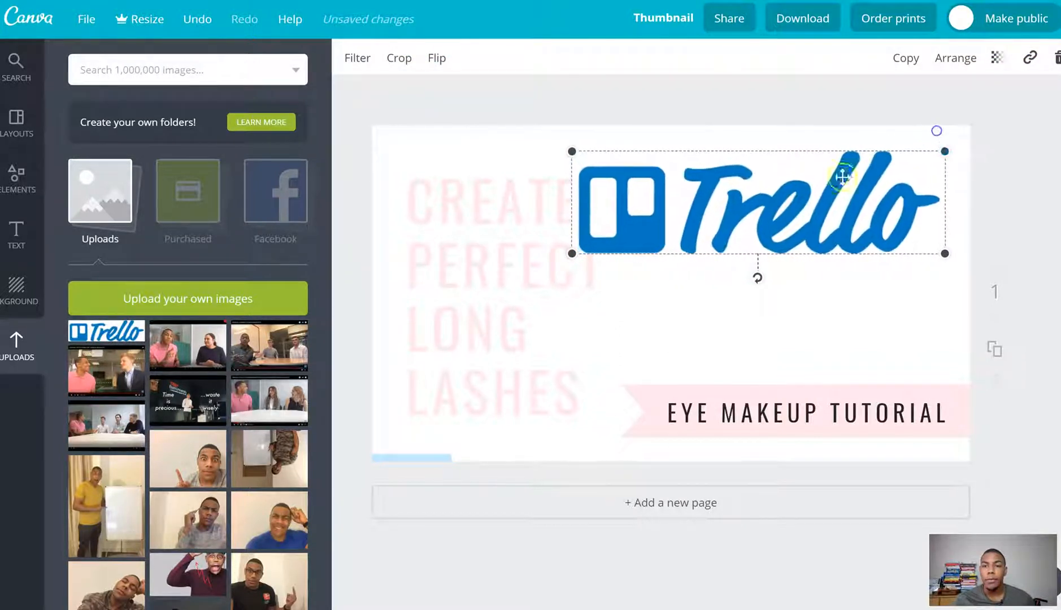
drag(799, 214, 600, 189)
Reposition the "Create Perfect Long Lashes" heading below the Trello logo and undo the last change.
drag(517, 312, 848, 282)
mouse_move(633, 208)
mouse_down()
mouse_move(644, 287)
mouse_move(634, 209)
mouse_up()
drag(853, 295, 506, 398)
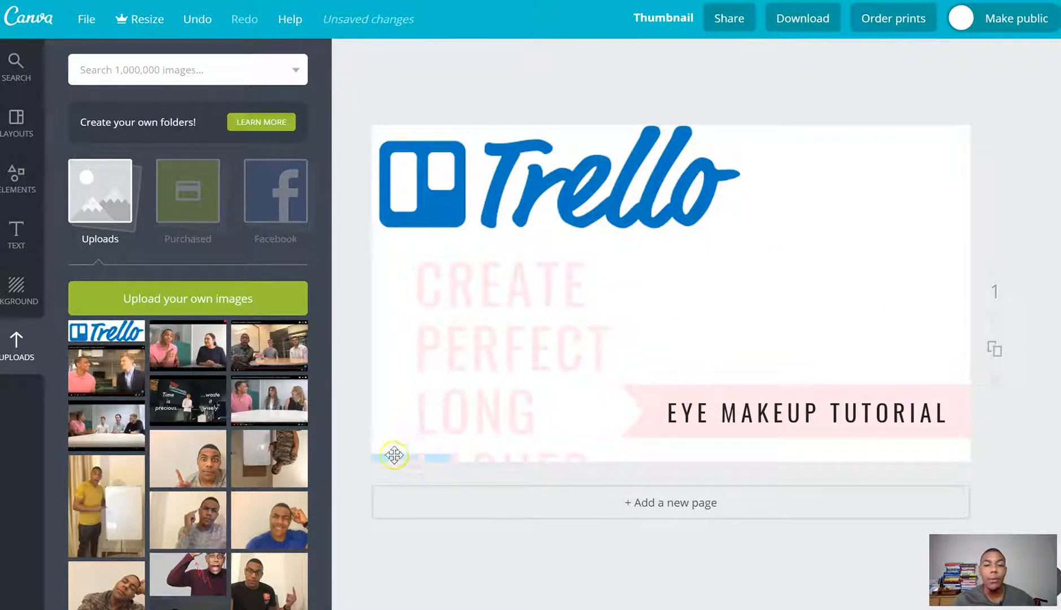
key(ctrl+z)
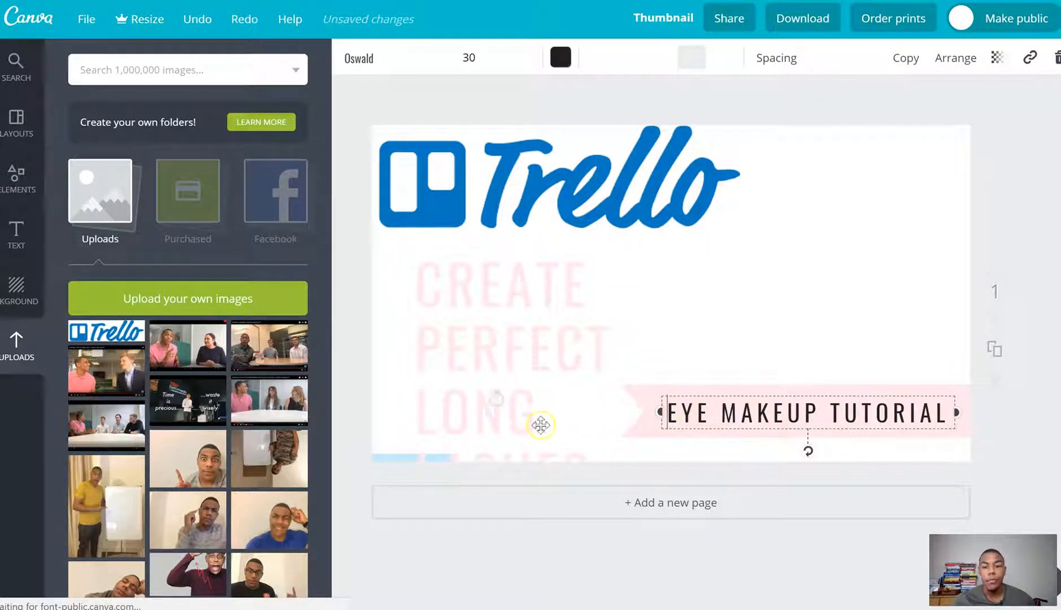
Delete the "Create Perfect Long Lashes" heading and the empty picture frame from the page.
drag(400, 455, 575, 394)
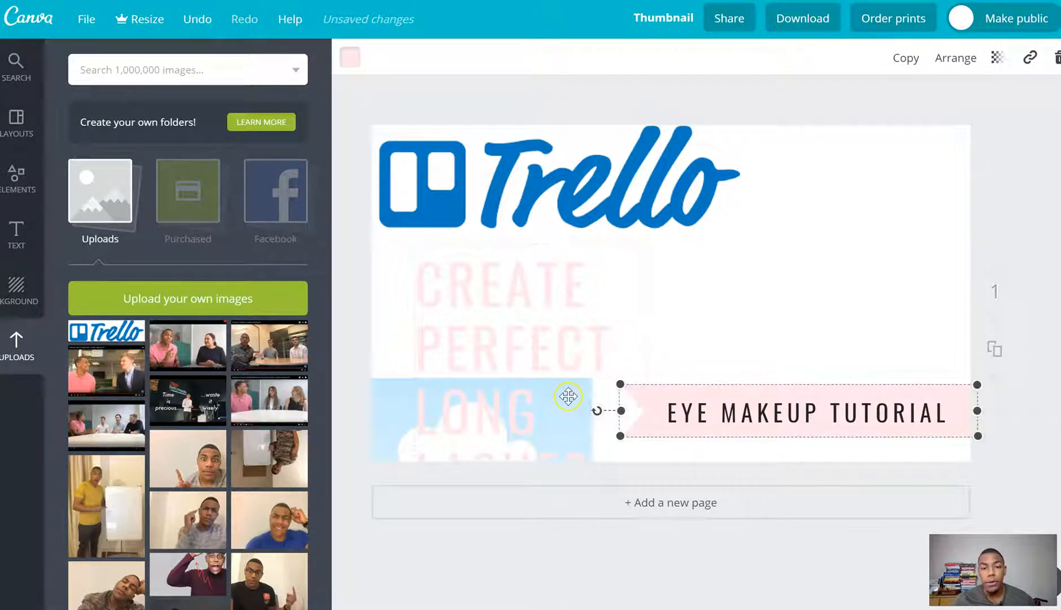
click(569, 397)
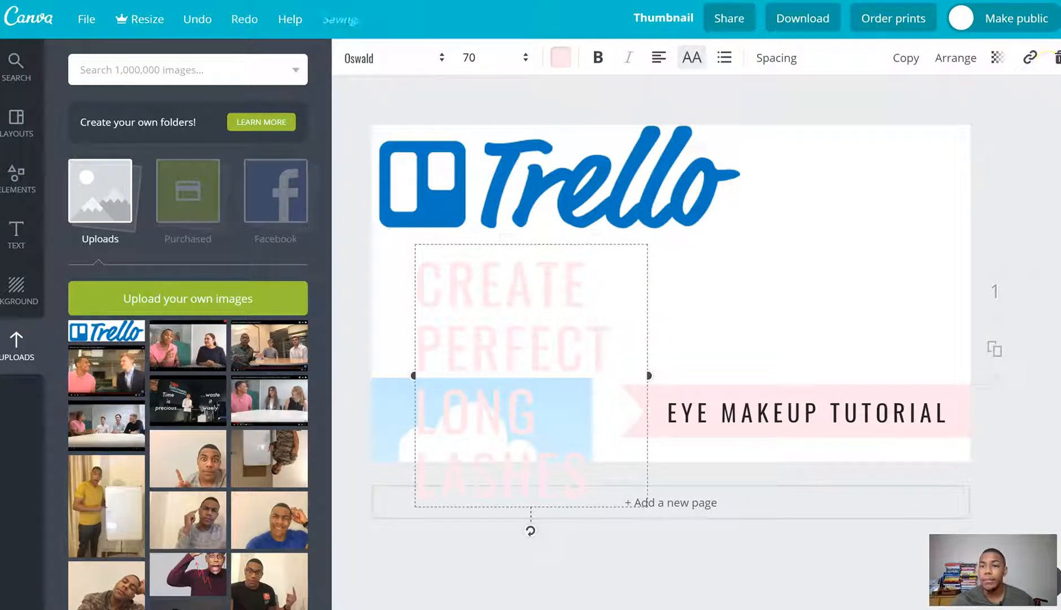
click(1055, 60)
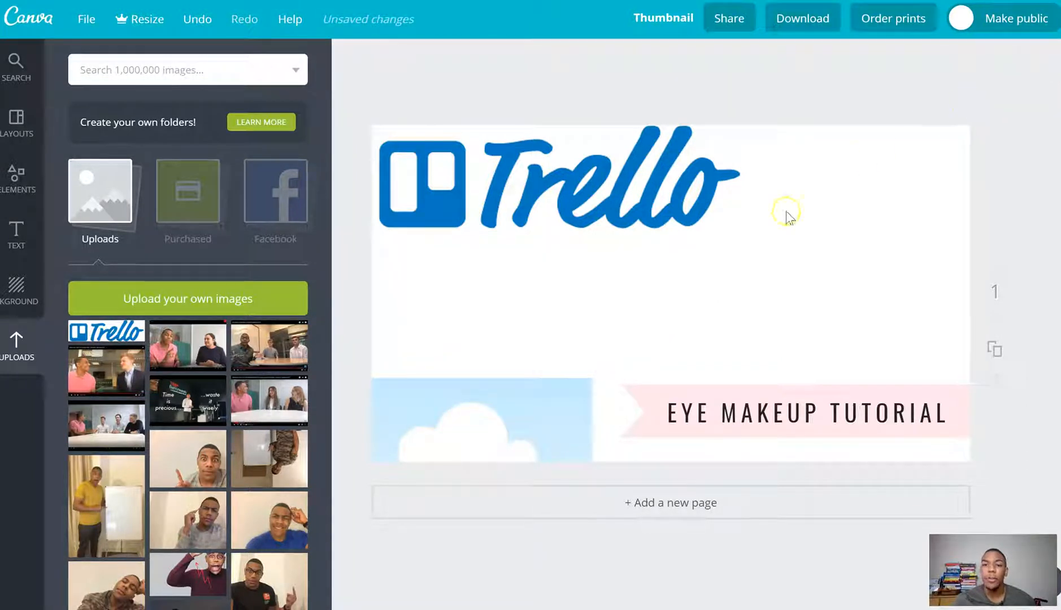
click(555, 385)
click(1056, 59)
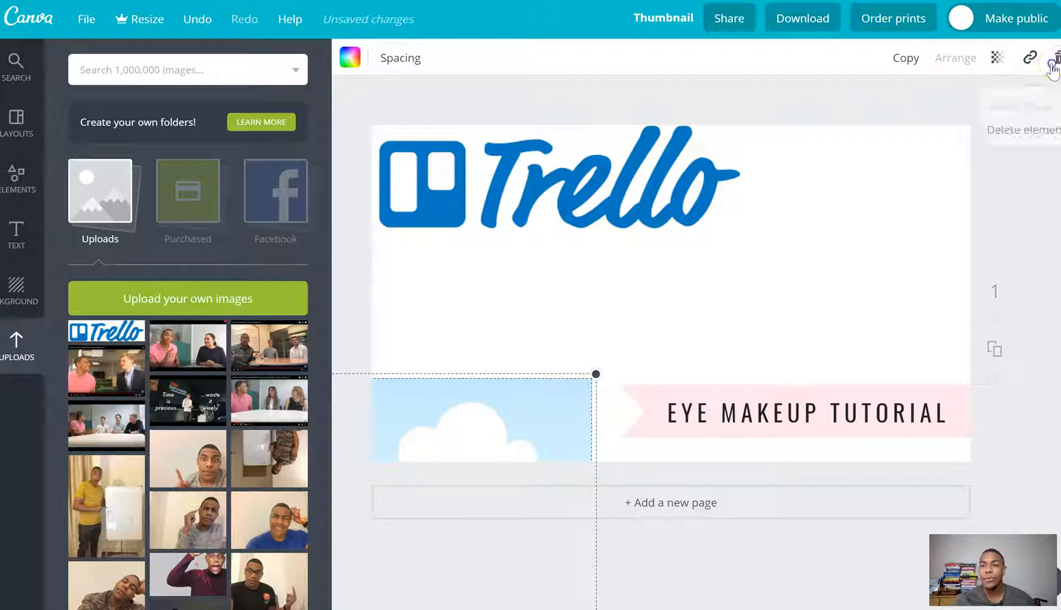
click(1023, 130)
Move the "Eye Makeup Tutorial" text to the middle of the page and delete the pink ribbon banner.
drag(662, 395, 516, 294)
click(676, 424)
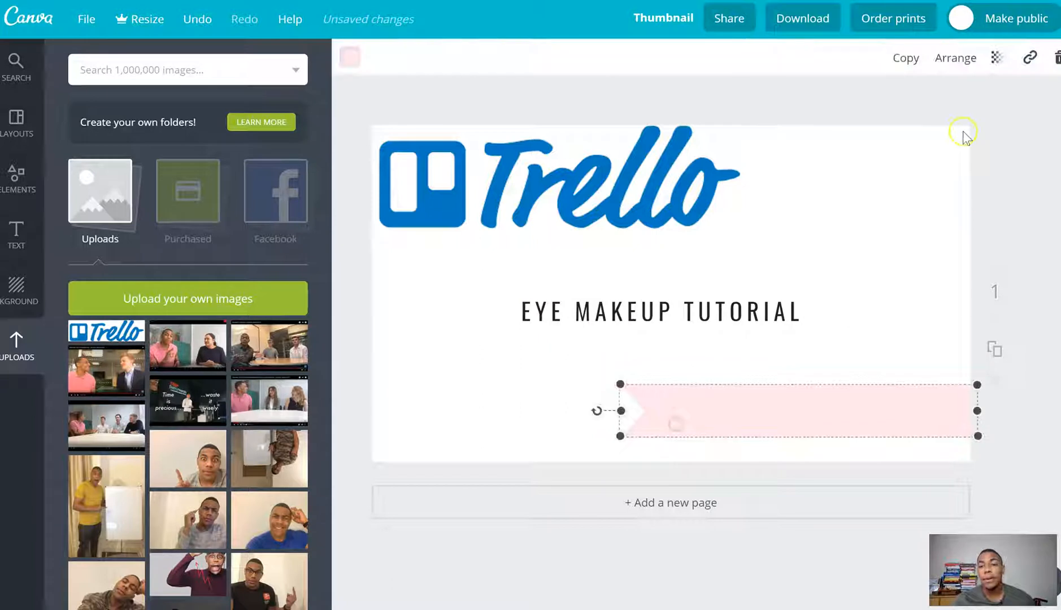
click(1056, 59)
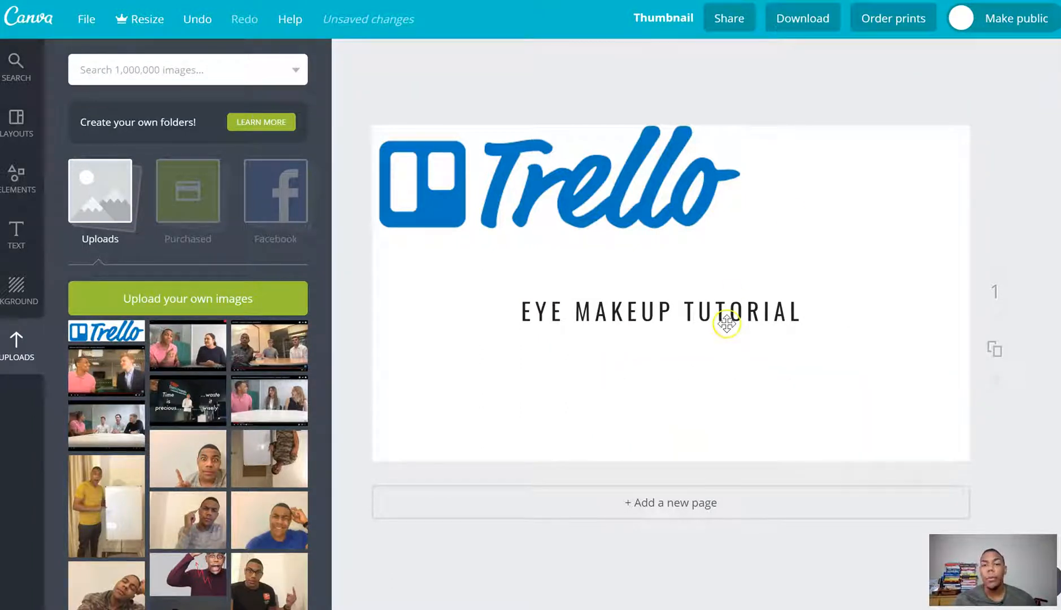
Replace the "Eye Makeup Tutorial" text with "TRELLO EP.1".
double_click(739, 304)
click(796, 308)
drag(796, 308, 504, 316)
text(TRELLOL)
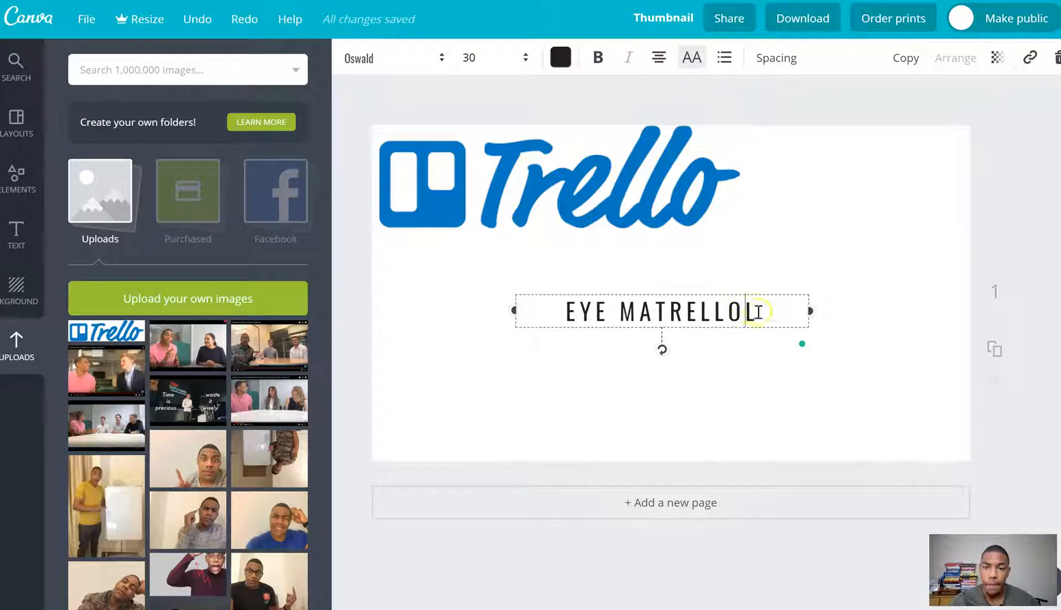
drag(762, 311, 523, 307)
key(BackSpace)
text(TRE)
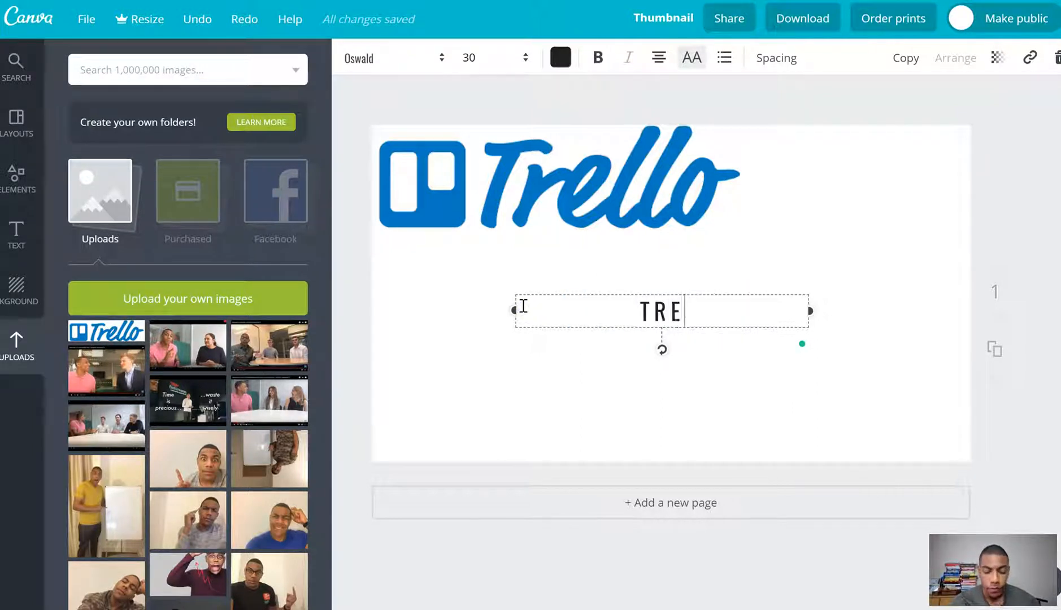
text(LLO EP.1)
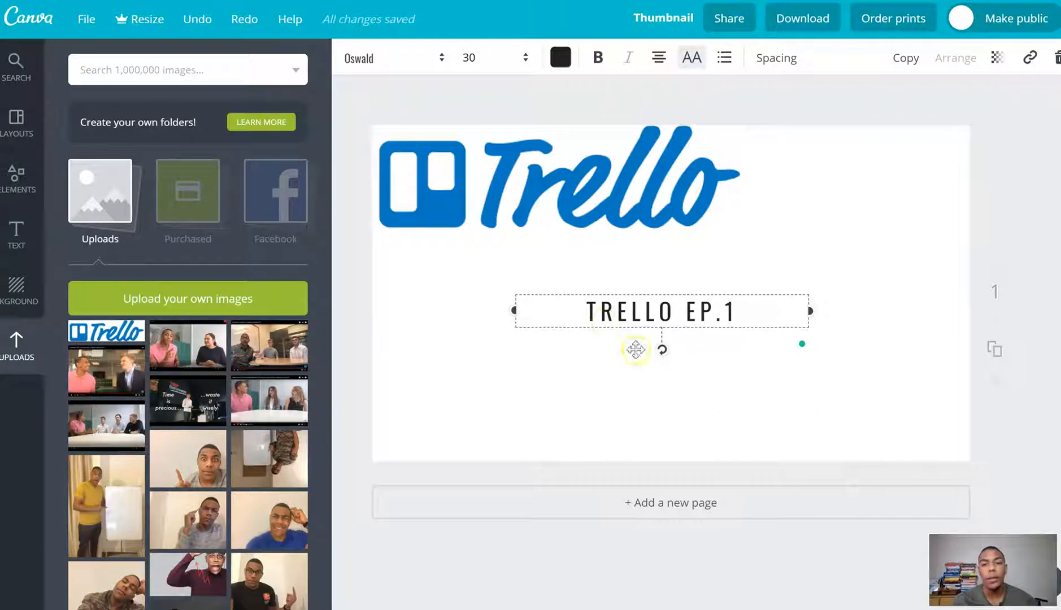
click(637, 388)
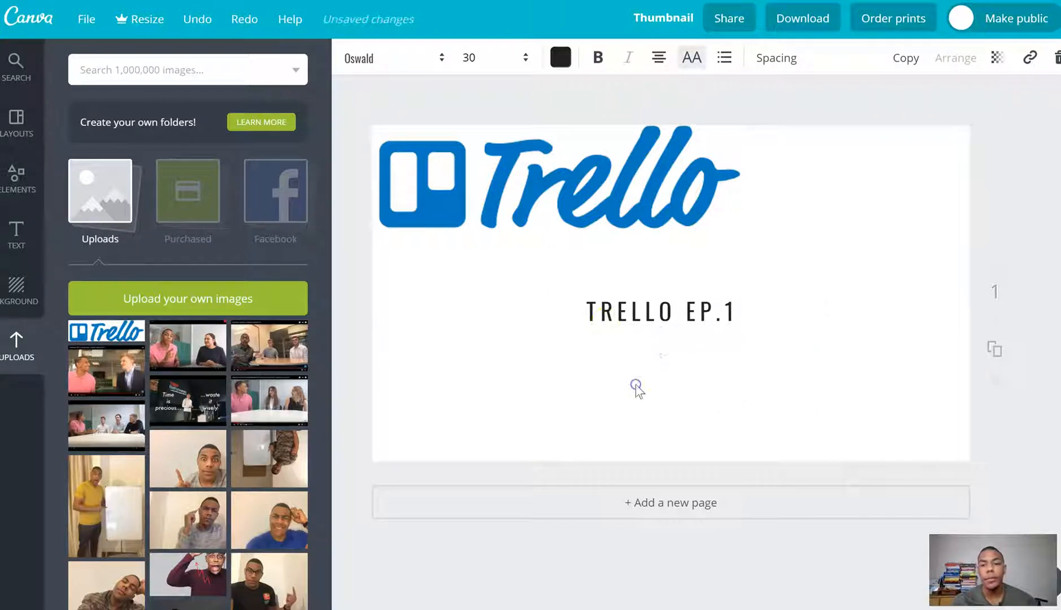